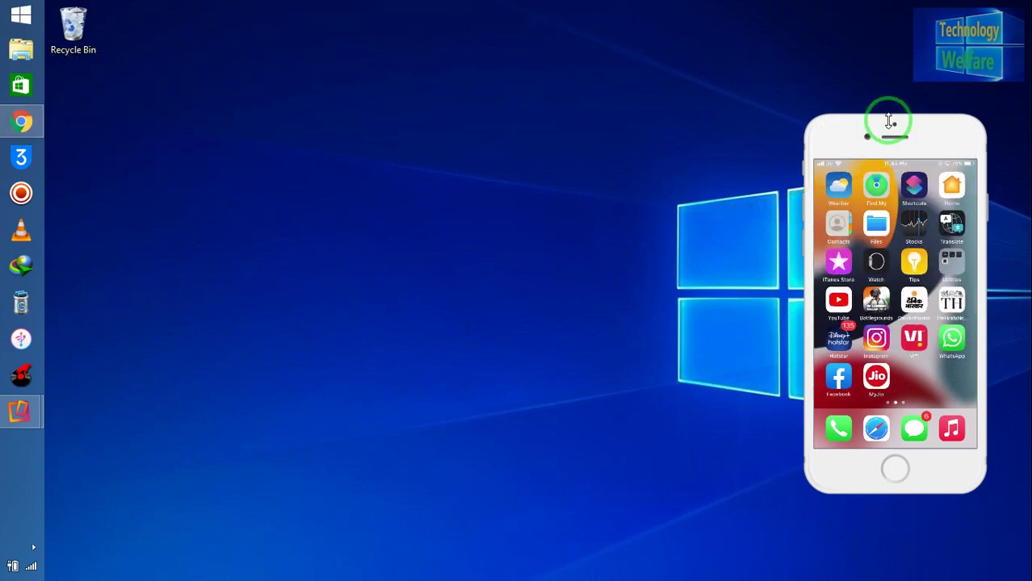
# - Move the phone mirror aside, check the icloud login search results, then return to Find My iPhone
pyautogui.moveTo(888, 129)
pyautogui.mouseDown()
pyautogui.moveTo(922, 184)
pyautogui.moveTo(908, 176)
pyautogui.mouseUp()
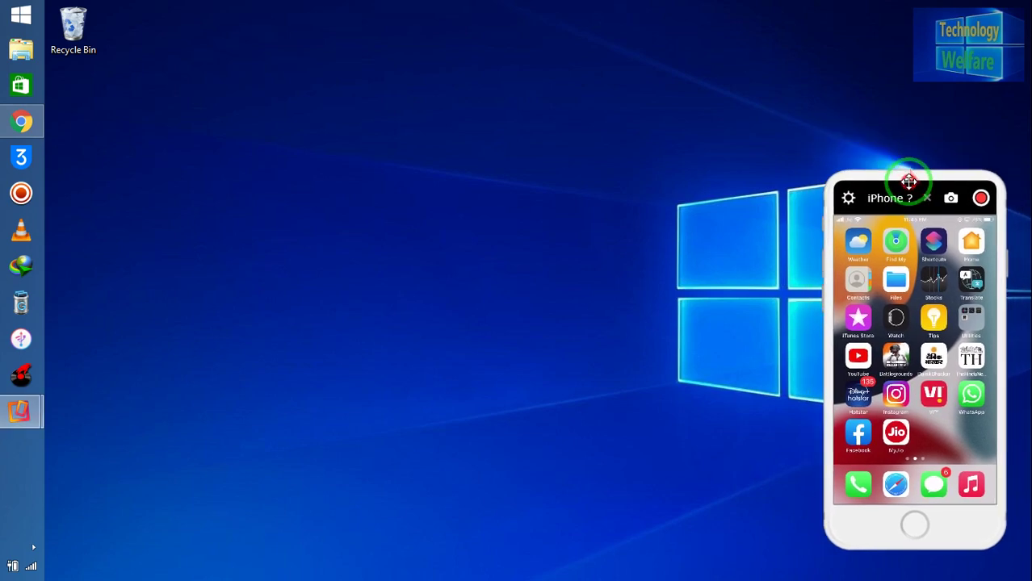
pyautogui.click(38, 119)
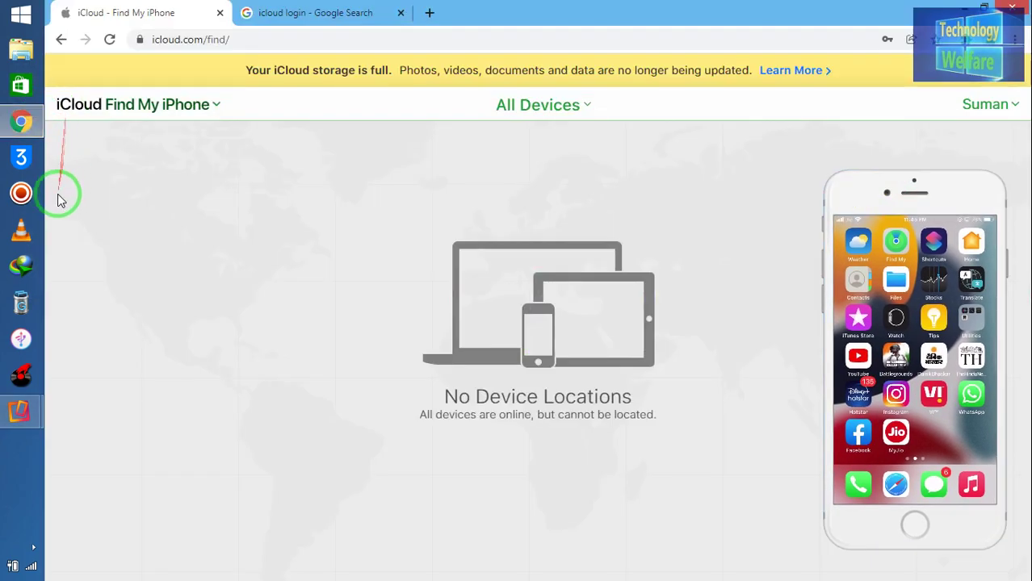
pyautogui.click(260, 23)
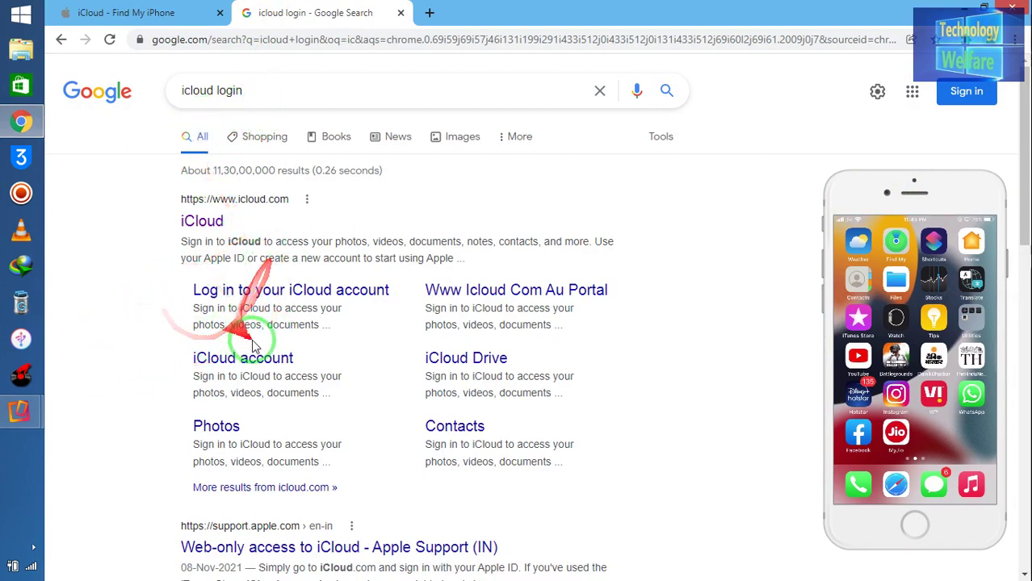
pyautogui.click(103, 10)
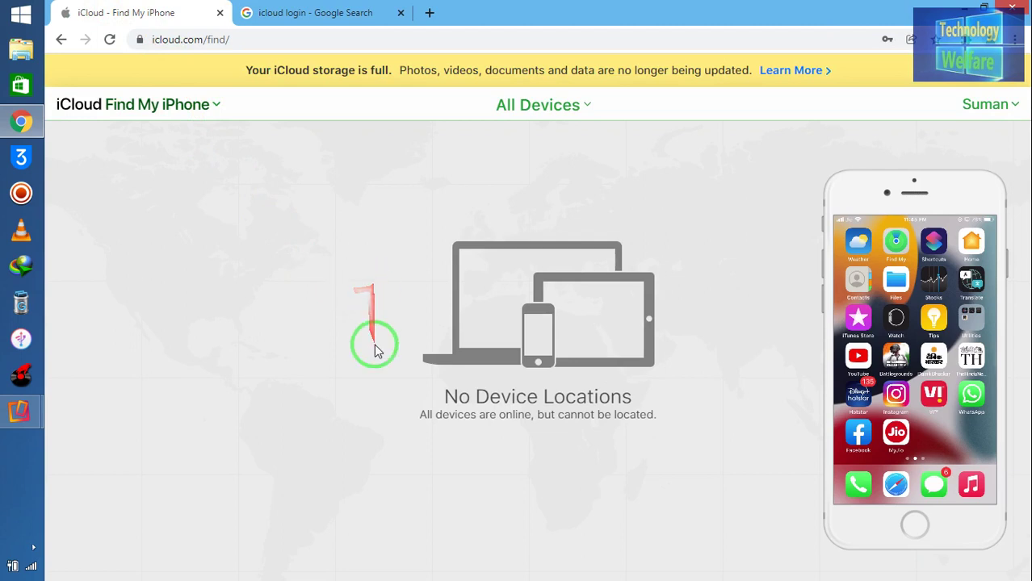
# - Select the iPhone from the All Devices list to show its device options
pyautogui.click(508, 106)
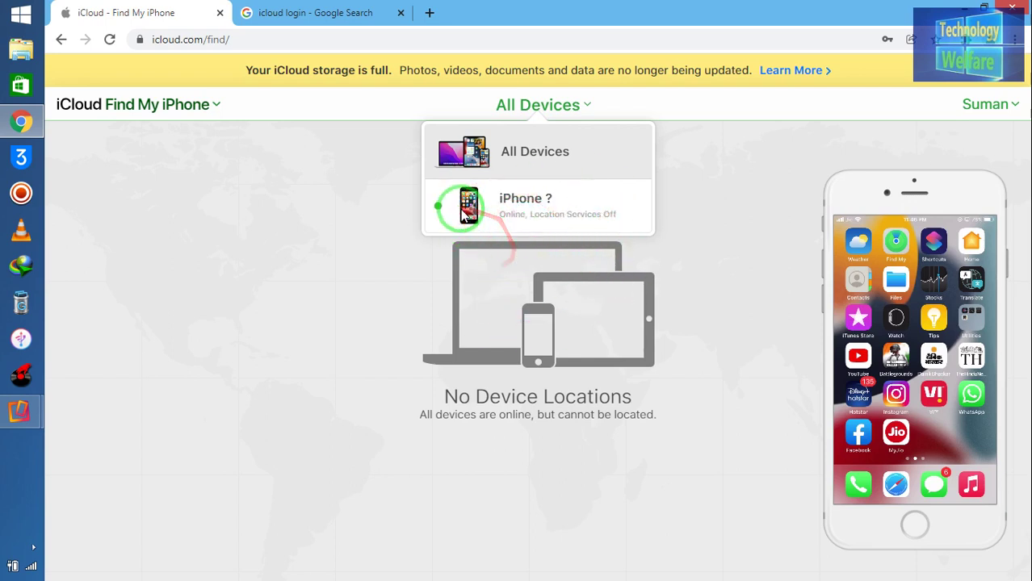
pyautogui.click(502, 203)
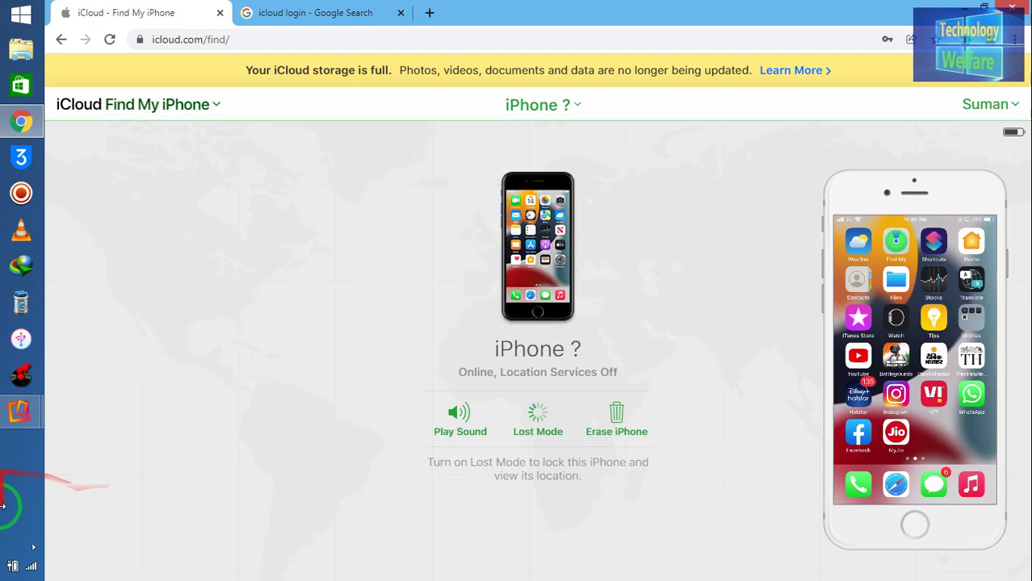
# - Choose Erase iPhone to bring up the 'Erase this iPhone?' warning
pyautogui.click(613, 432)
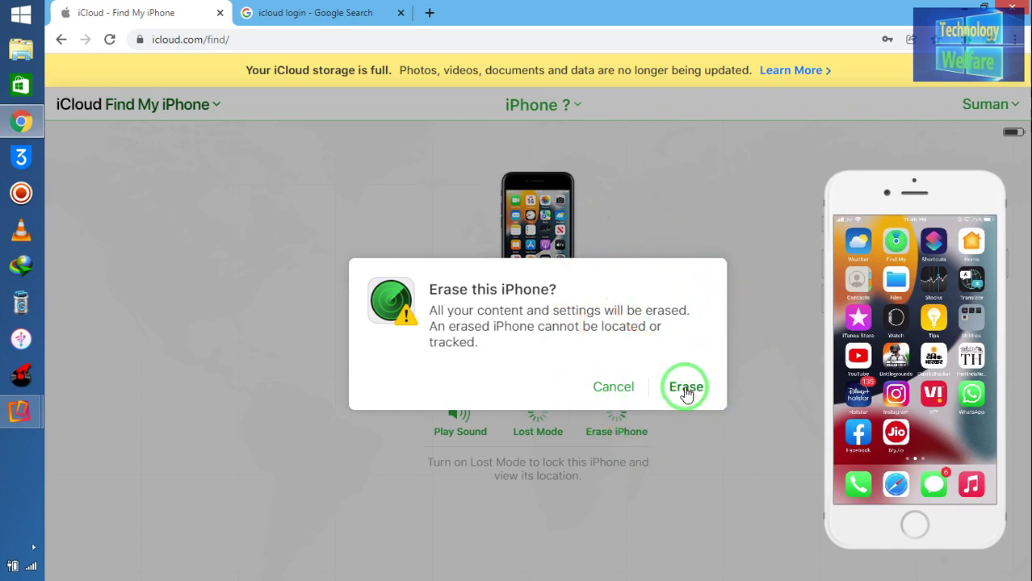
# - Confirm Erase in the 'Erase this iPhone?' dialog
pyautogui.click(613, 388)
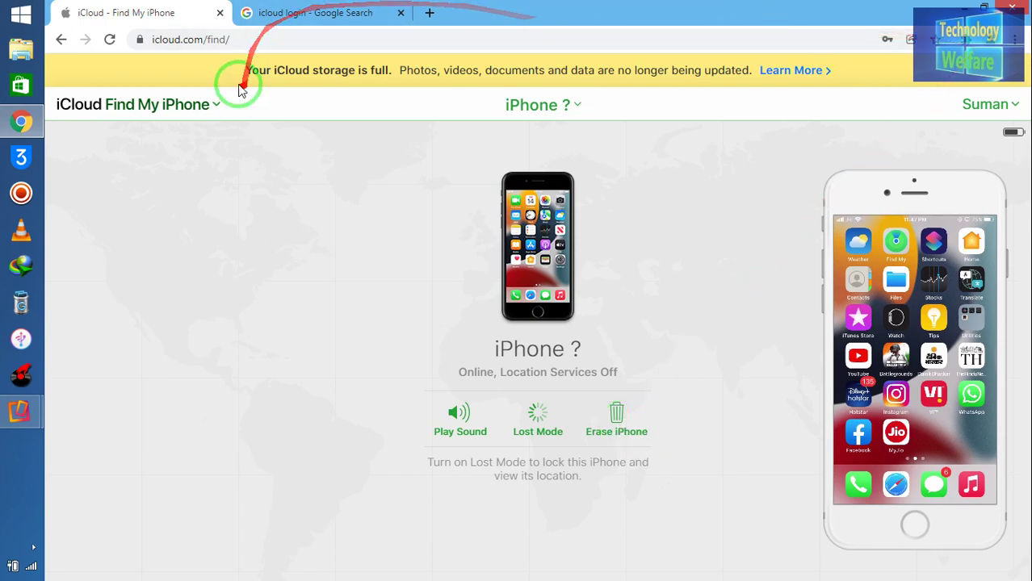
pyautogui.click(148, 109)
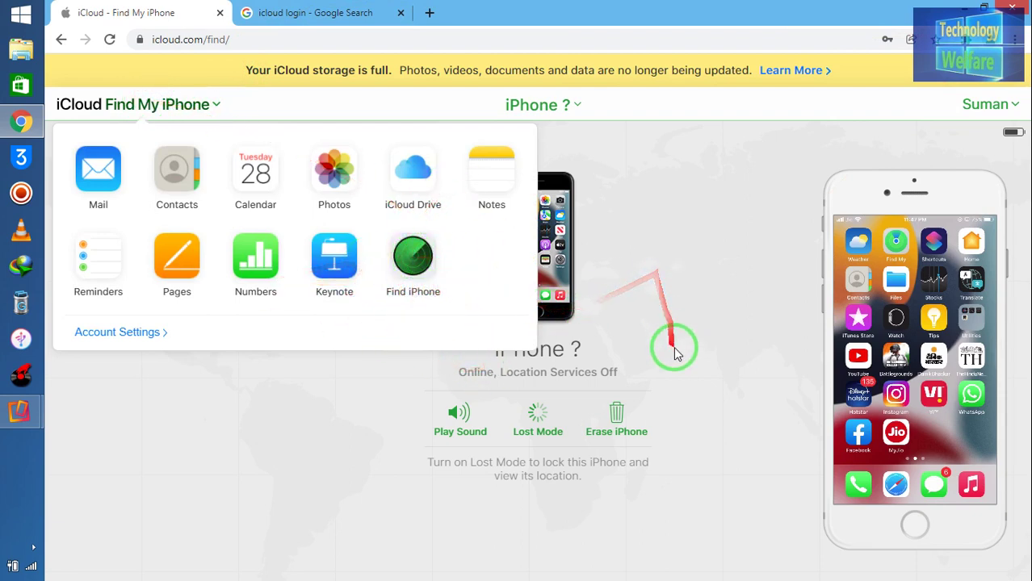
pyautogui.click(691, 267)
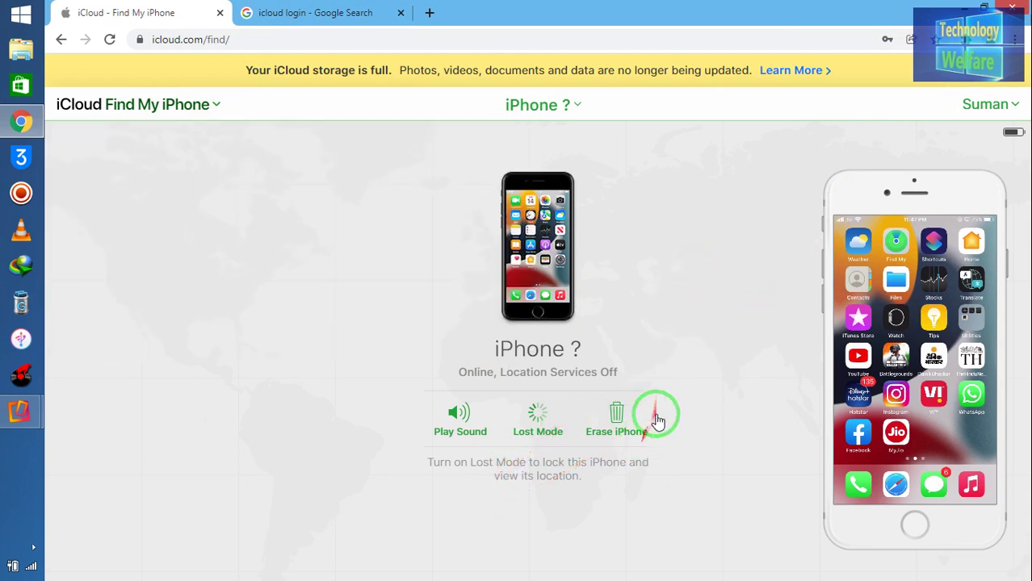